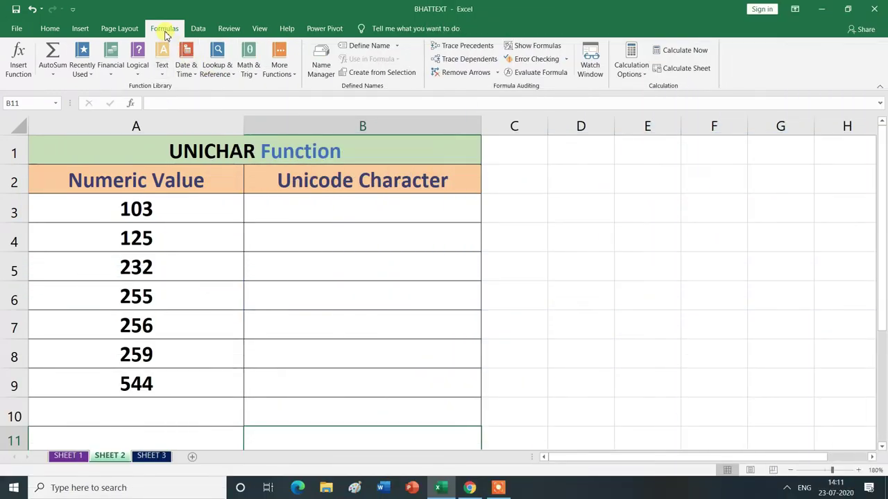
- Browse the list of text functions, then close it
click(165, 78)
scroll(173, 229, down, 2)
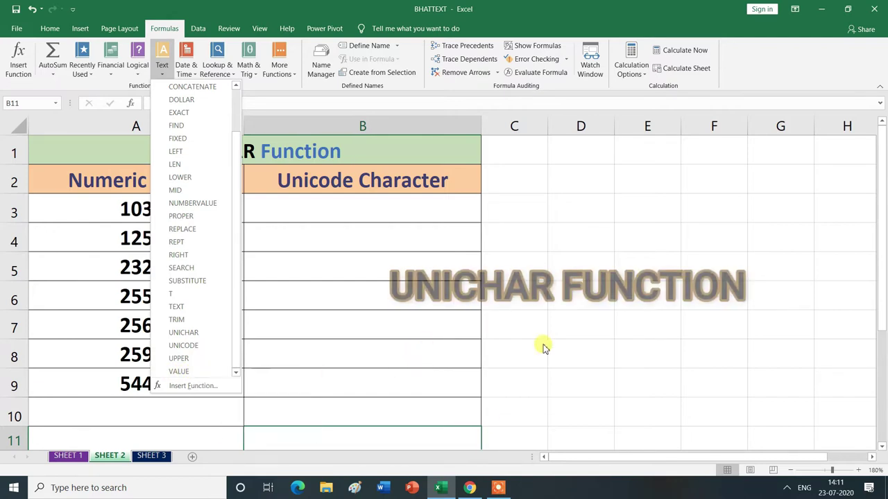
click(431, 430)
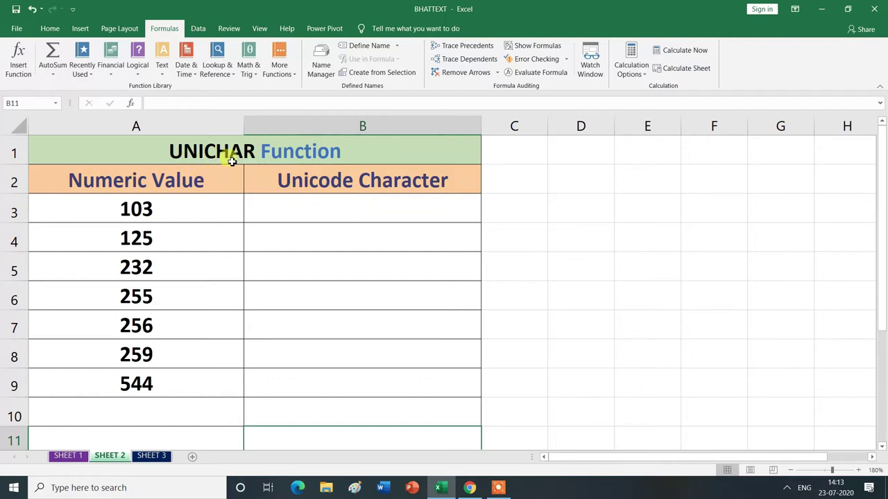
- Enter =UNICHAR(A3) in B3 so it displays the character g
click(292, 211)
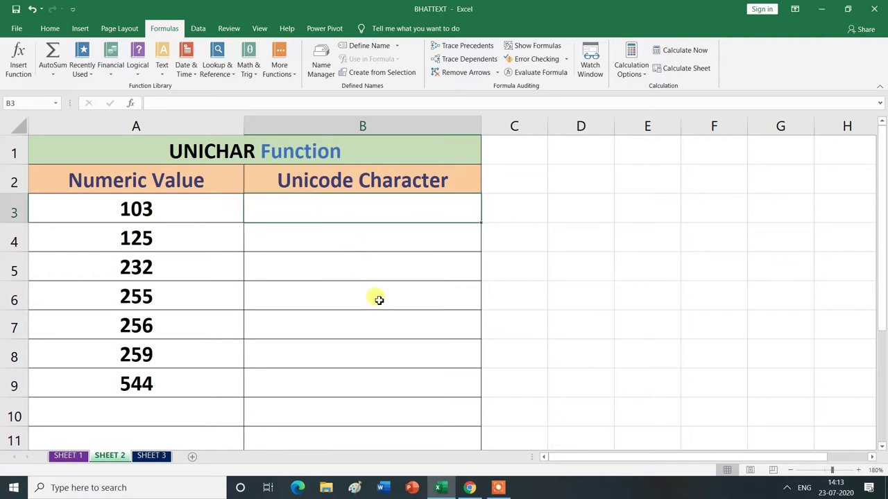
text(=)
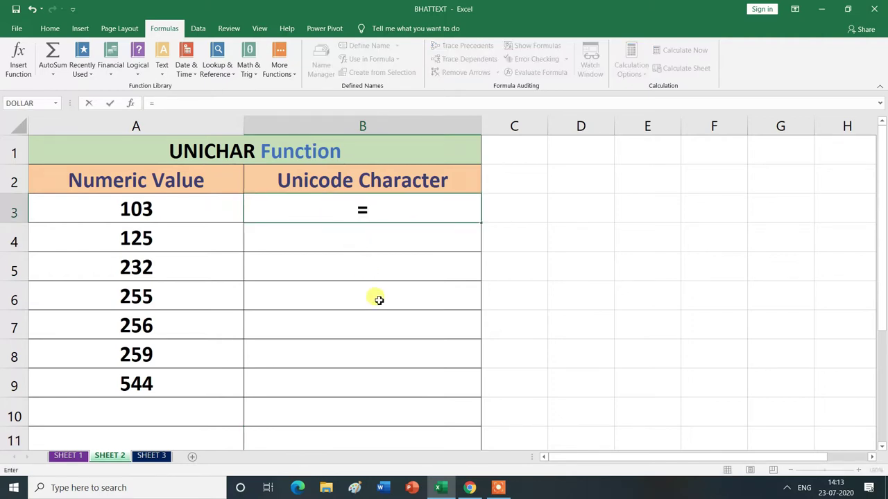
text(uni)
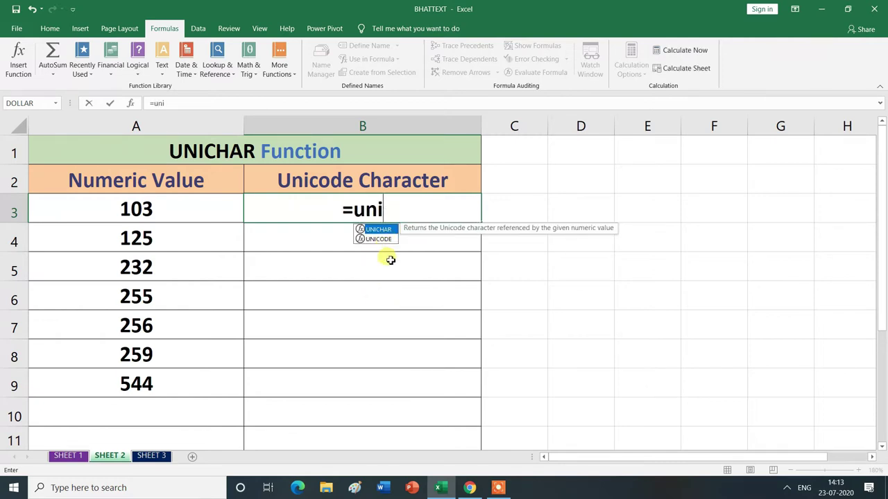
key(Tab)
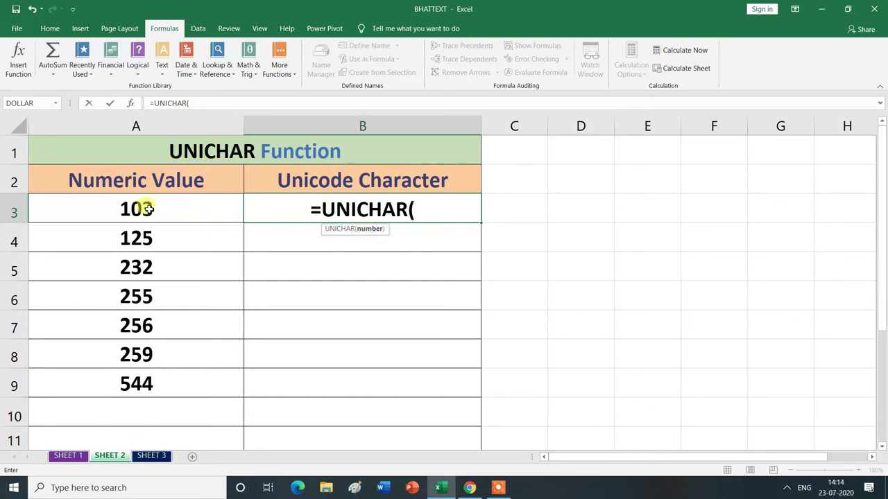
click(148, 208)
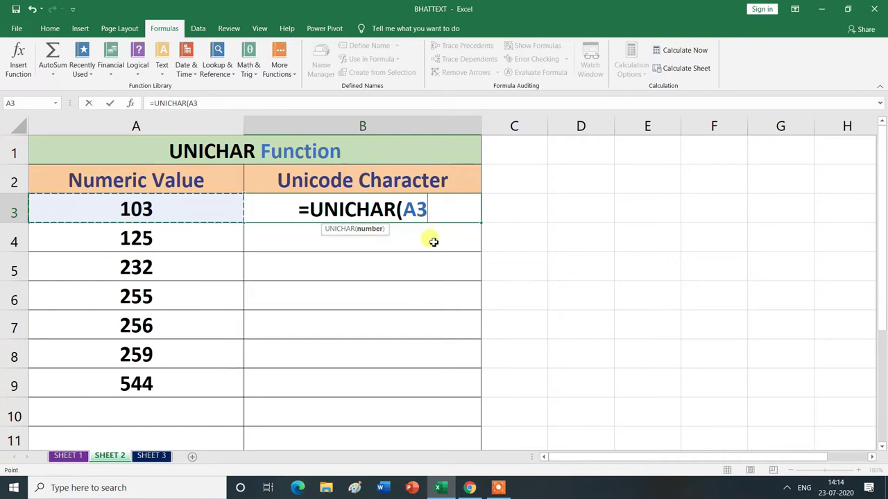
text())
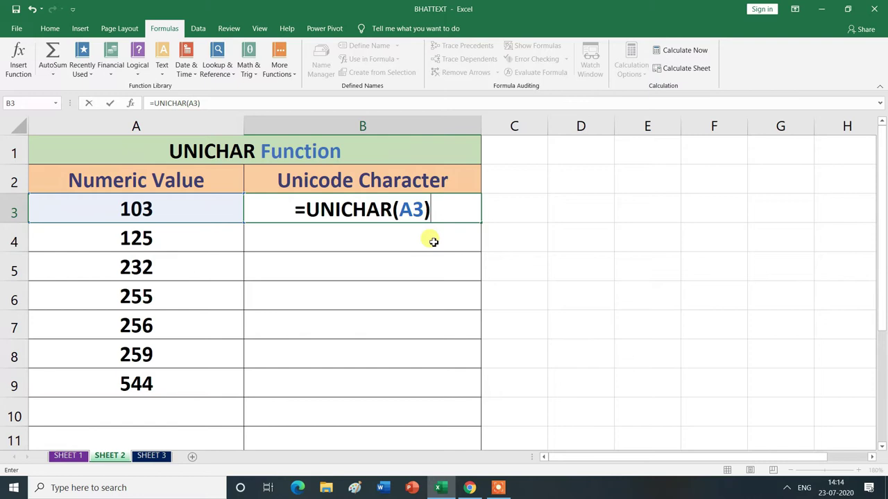
key(Return)
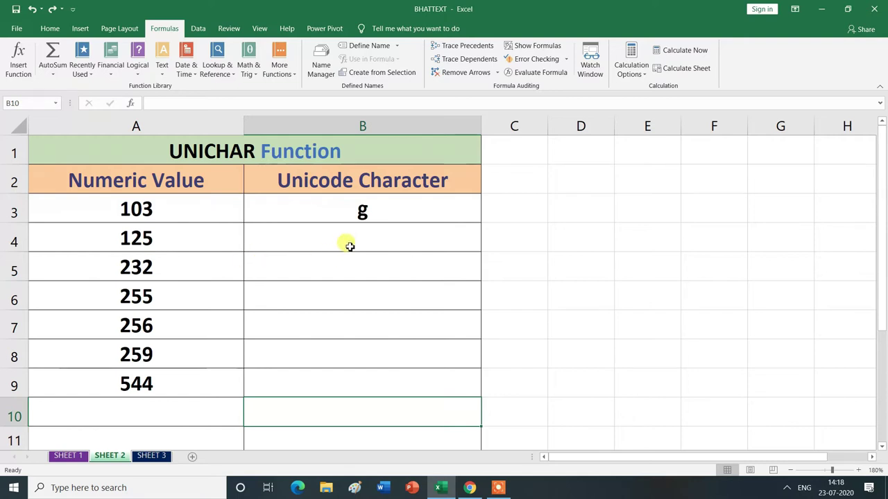
- Fill the B3 UNICHAR formula down to B9, showing characters g through ŋ
click(442, 208)
drag(481, 222, 479, 374)
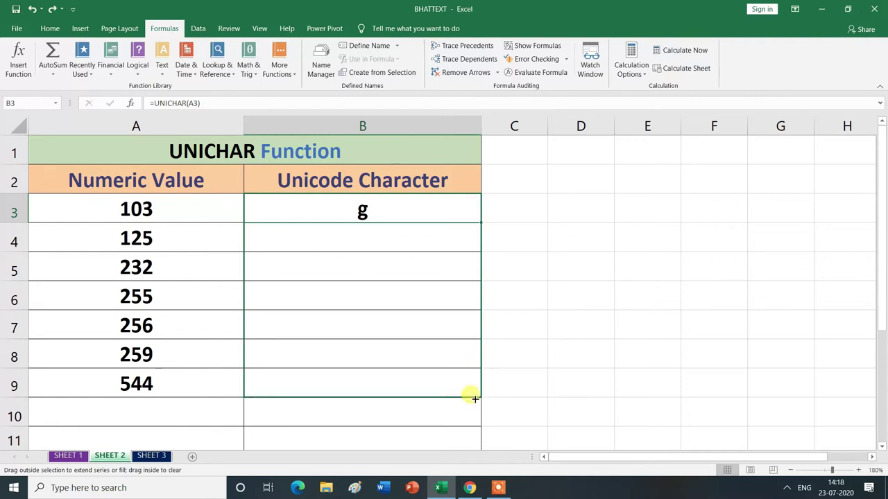
drag(475, 392, 471, 394)
click(358, 429)
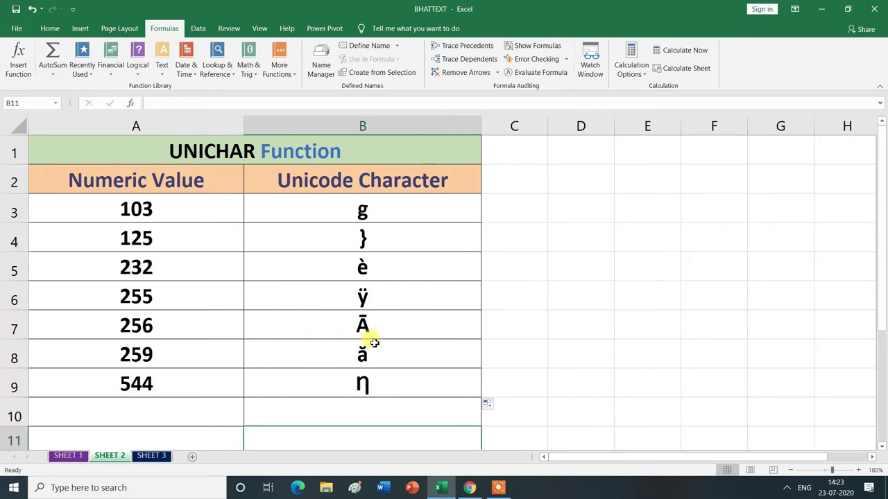
click(331, 211)
- Change B3 to =CHAR(A3) and fill it to B9, giving #VALUE! in B7:B9
double_click(333, 212)
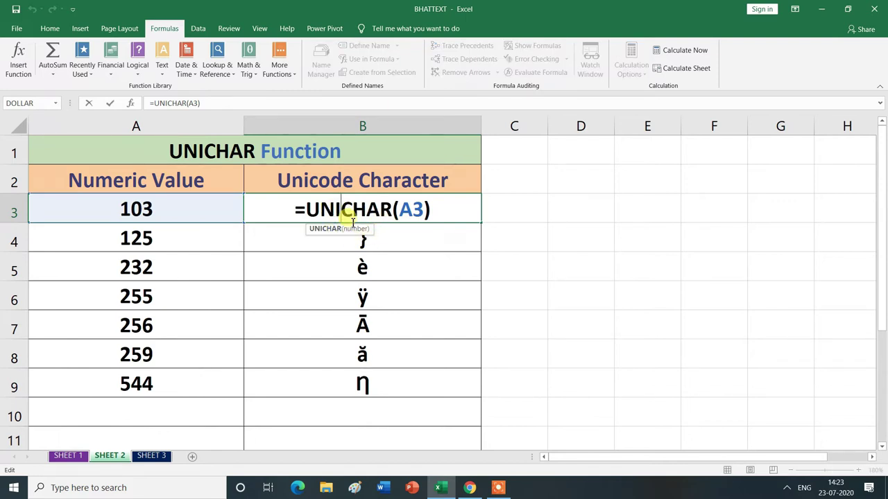
key(BackSpace)
key(BackSpace)
key(BackSpace)
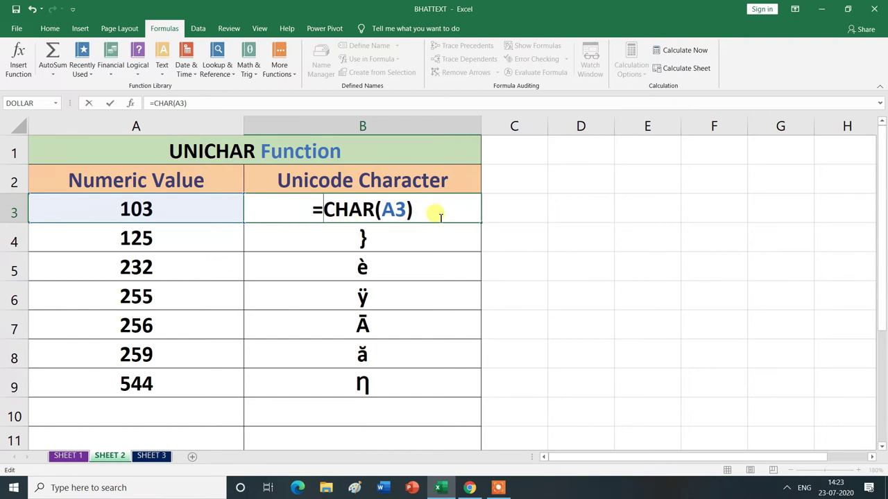
key(Return)
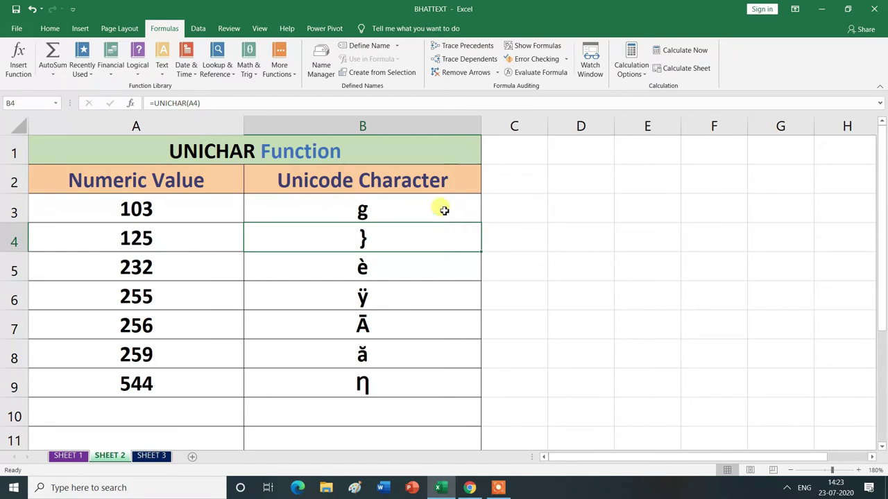
click(439, 208)
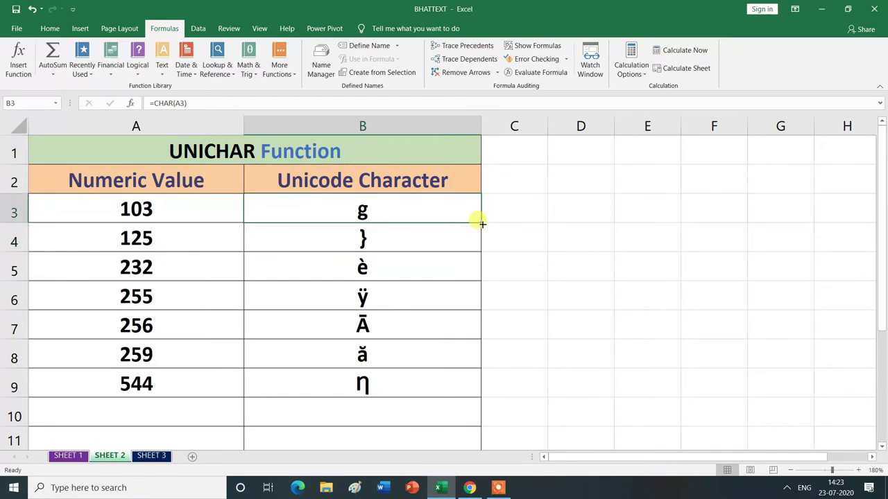
drag(482, 223, 481, 385)
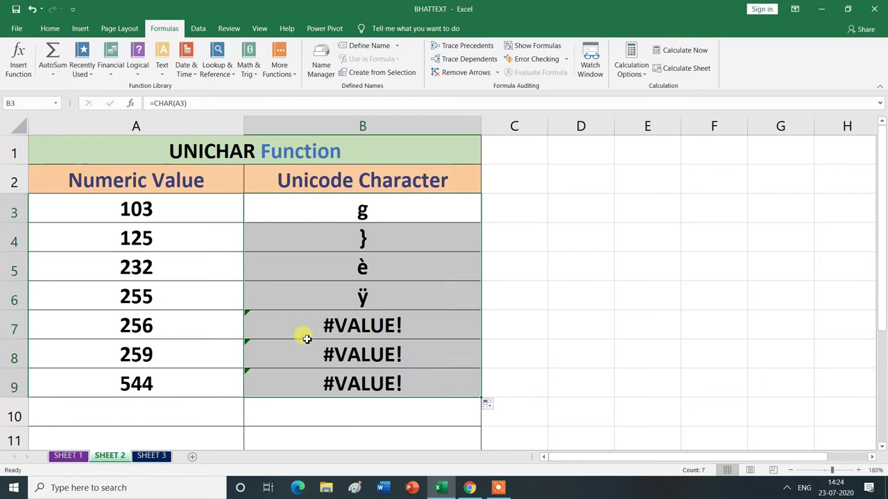
key(ctrl+Down)
key(Down)
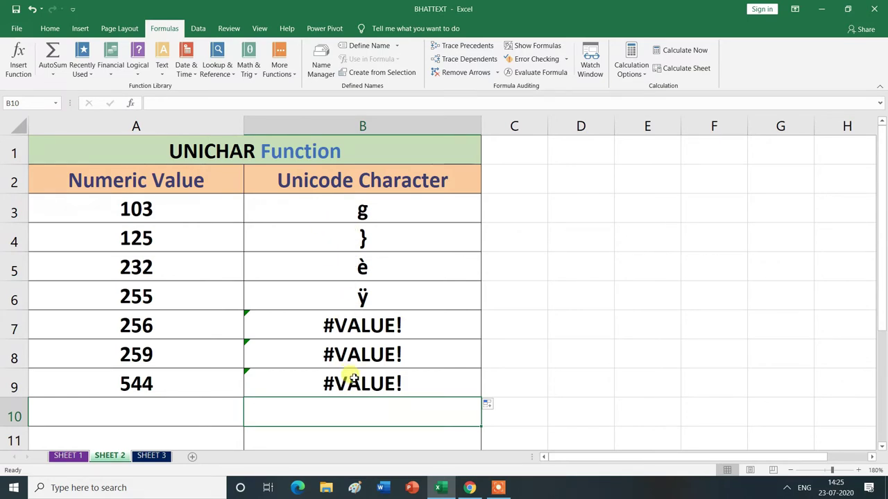
- Restore =UNICHAR(A3) in B3 and refill it down to B9
double_click(333, 212)
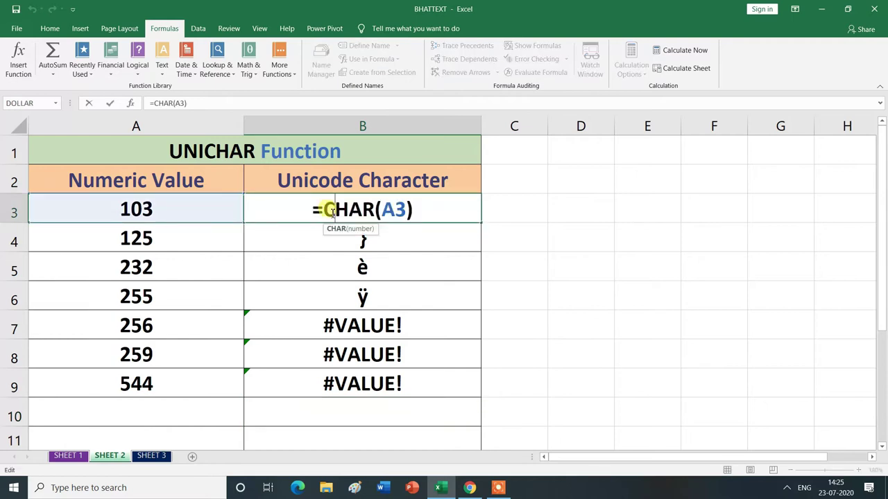
click(330, 217)
text(UNI)
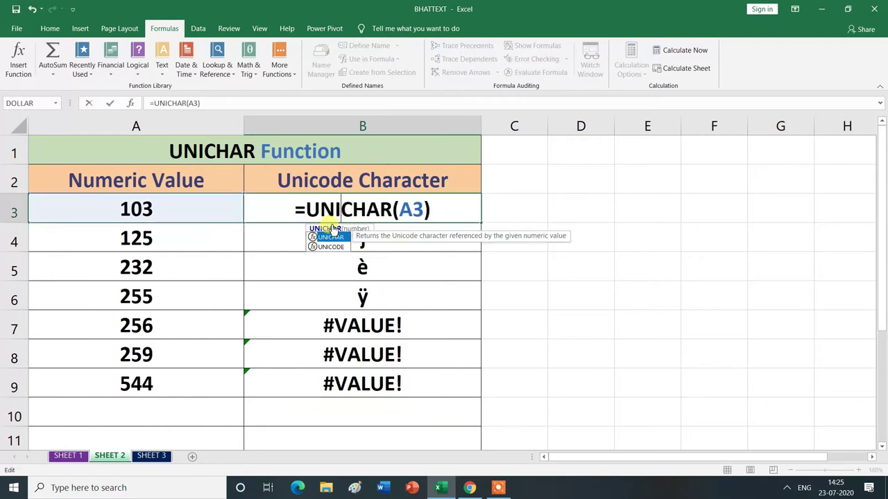
key(Return)
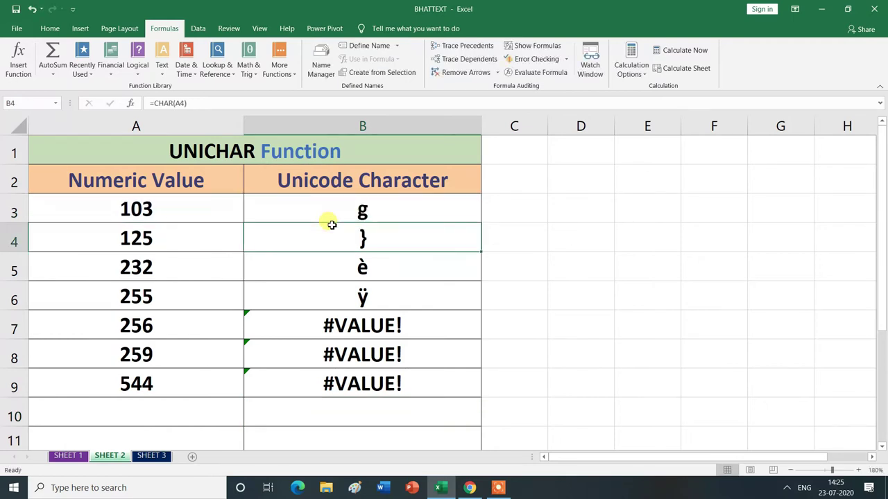
click(409, 208)
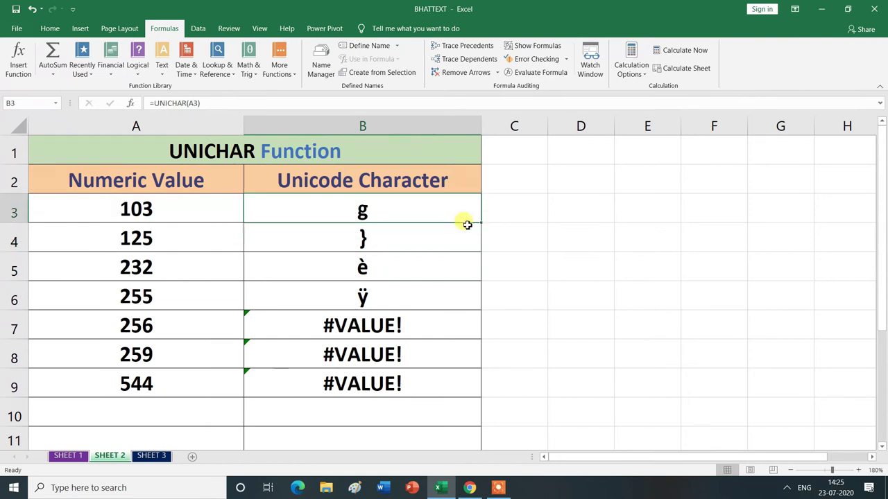
drag(480, 224, 484, 396)
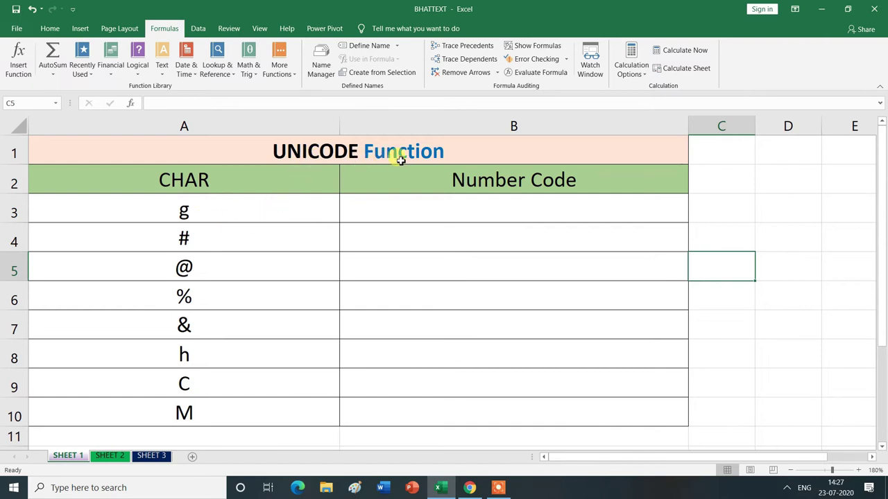
- Enter =UNICODE(A3) in B3 so it shows 103, the code for g
click(431, 210)
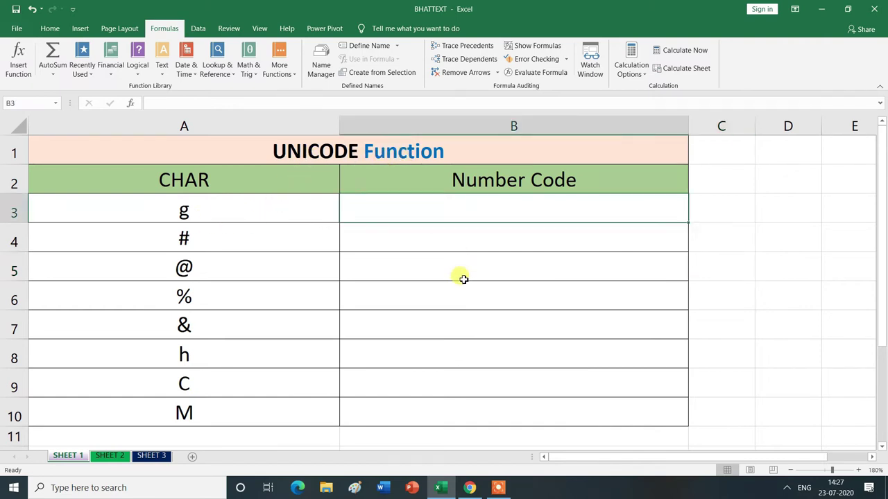
text(=)
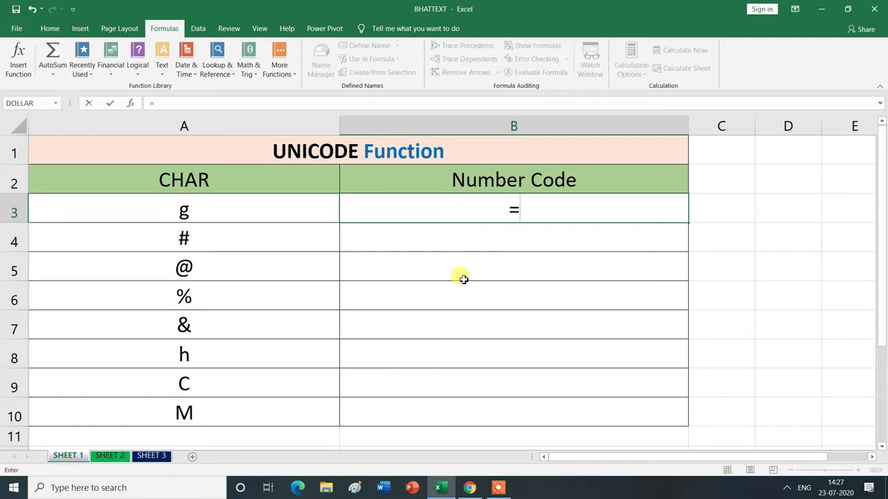
text(UNI)
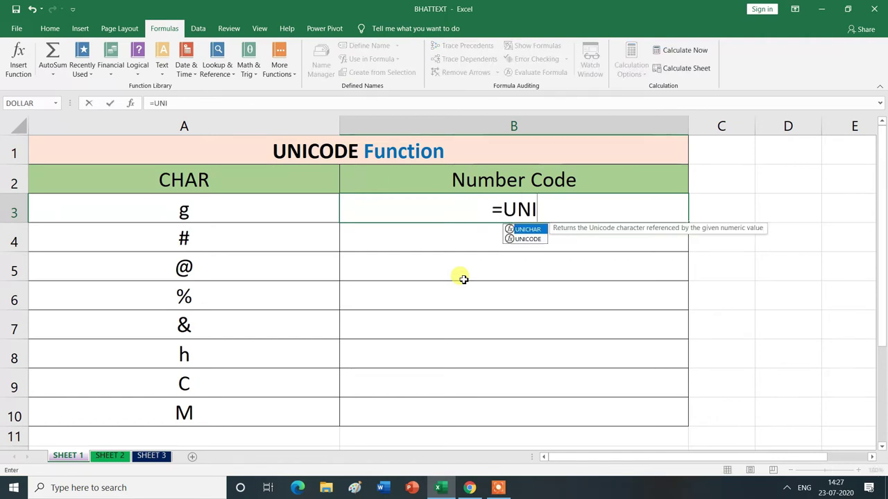
double_click(528, 240)
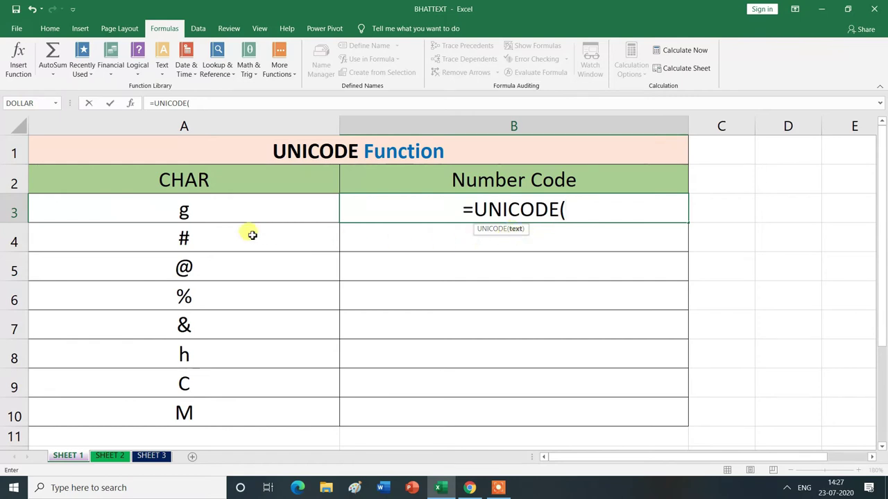
click(186, 211)
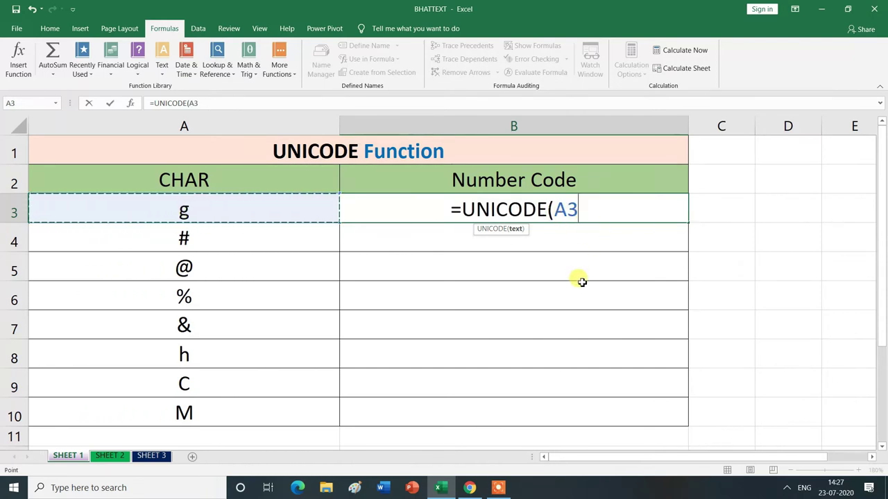
text())
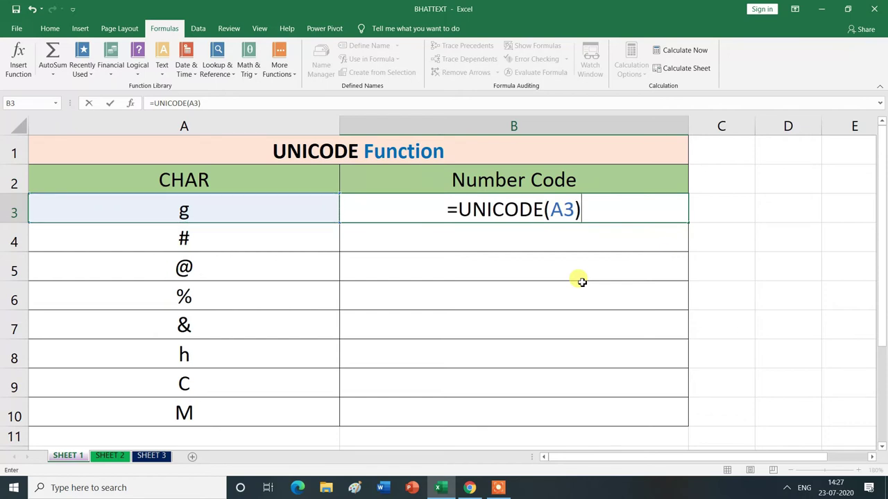
key(Return)
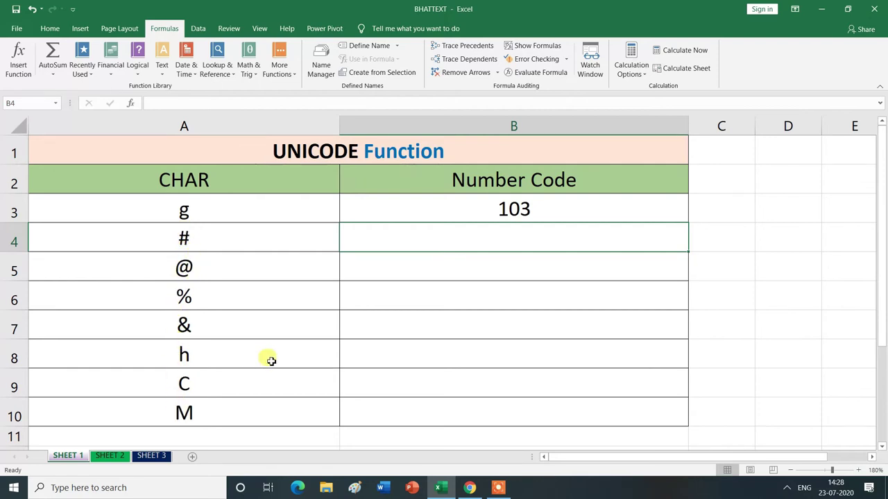
- Copy the =UNICODE(A3) formula from B3 down through B9
click(591, 209)
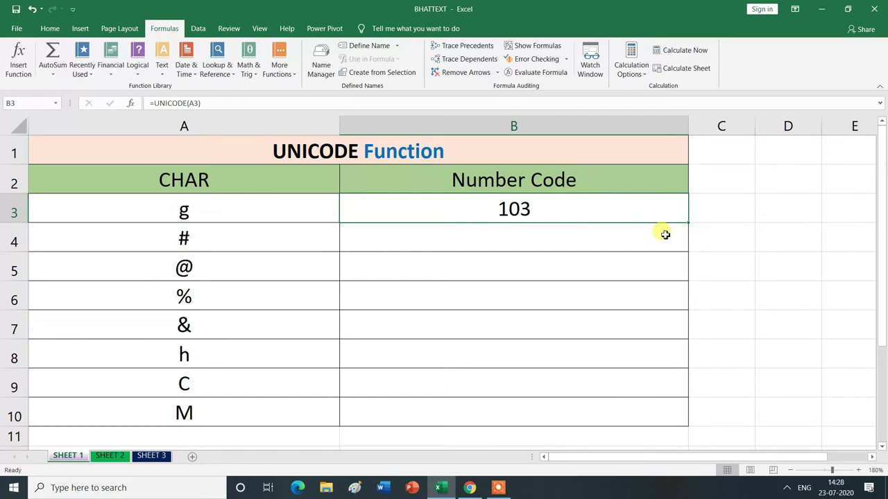
mouse_move(688, 222)
mouse_down()
mouse_move(693, 398)
mouse_move(678, 416)
mouse_up()
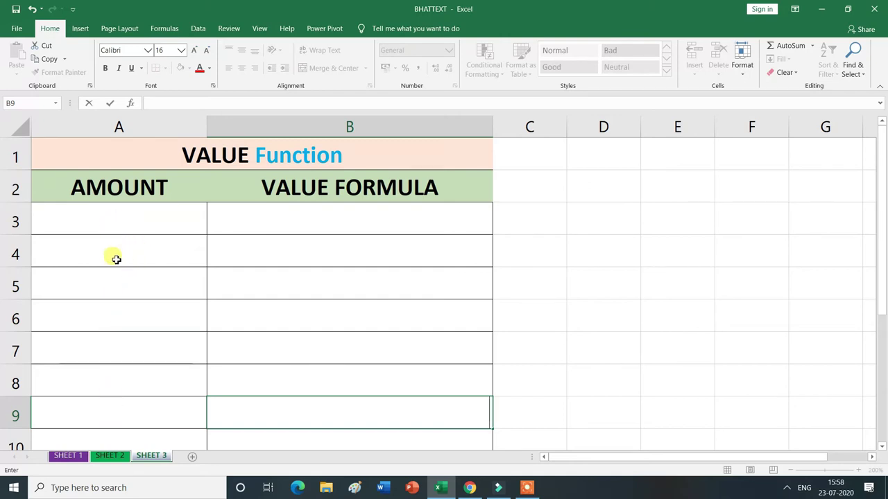
- Apply the Text number format to cells A4 and A7
click(79, 251)
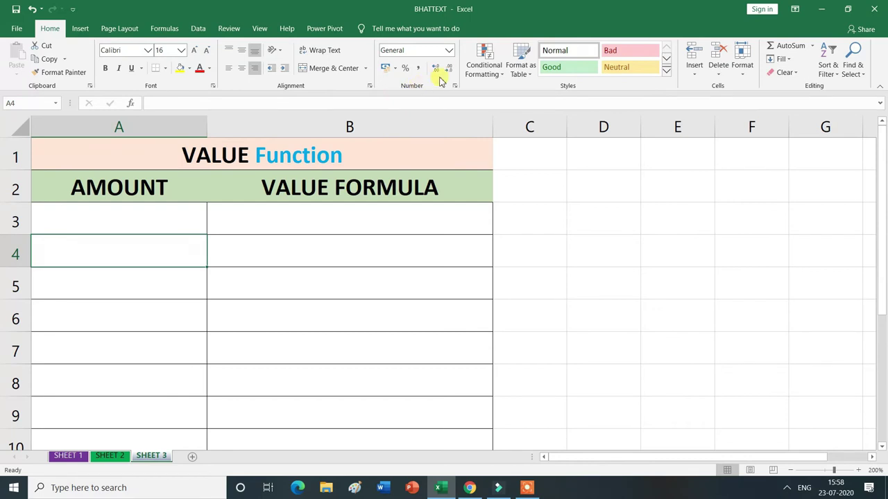
click(449, 51)
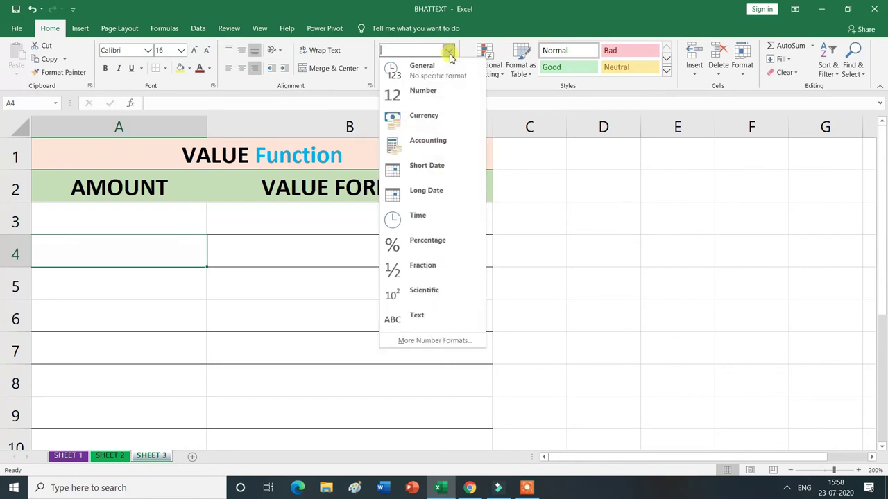
click(449, 321)
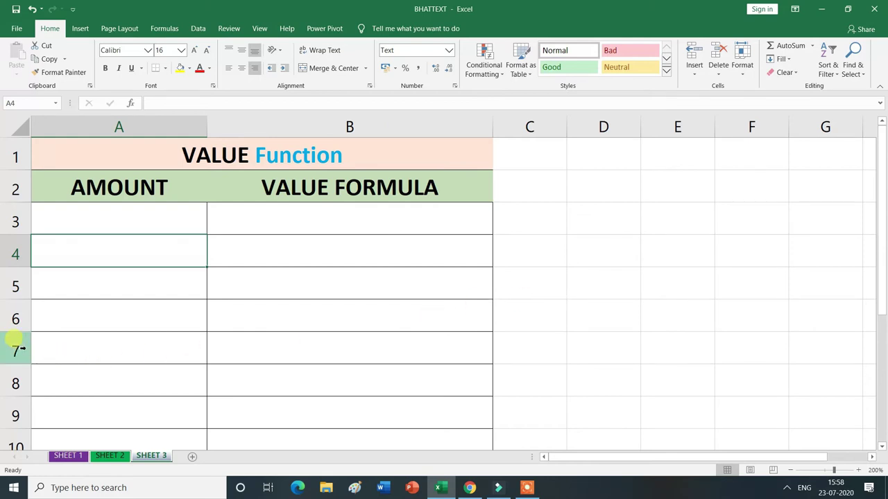
click(70, 342)
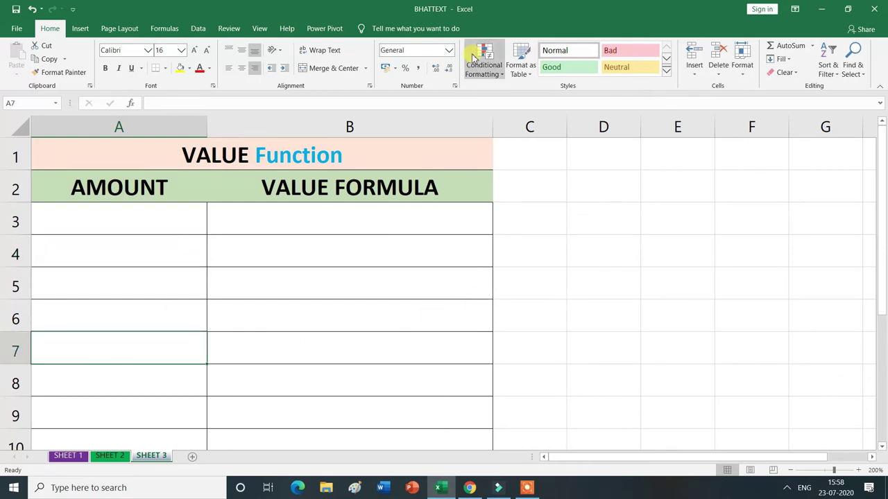
click(451, 52)
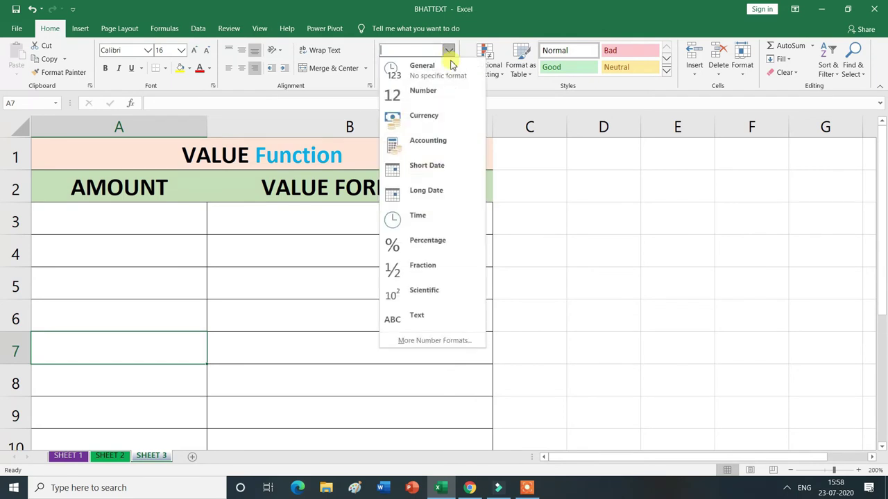
click(454, 315)
click(573, 290)
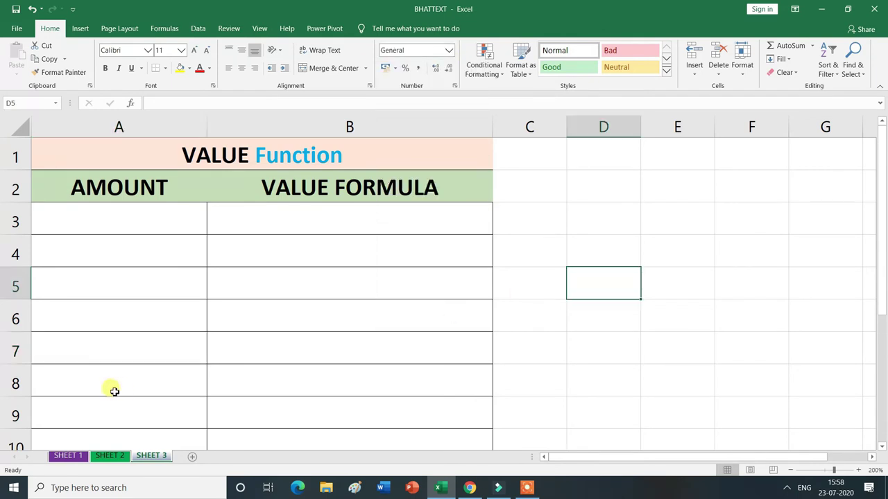
click(163, 221)
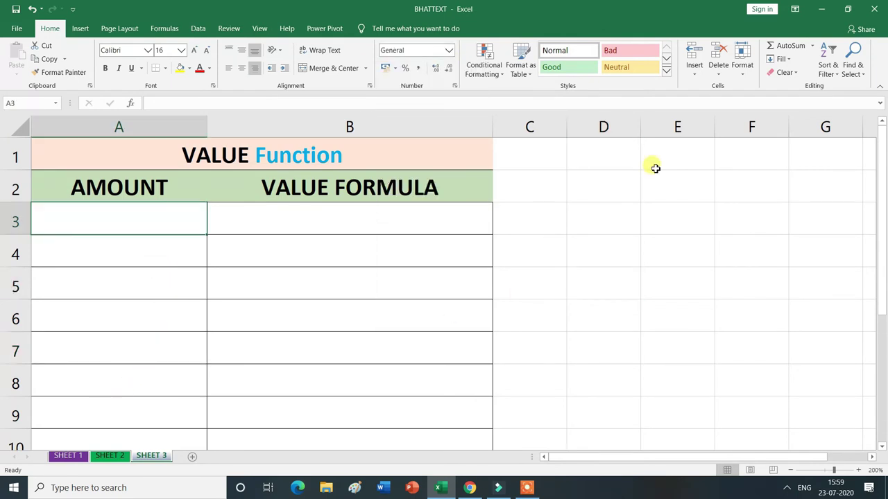
- Type 100 into each AMOUNT cell from A3 down to A7
text(100)
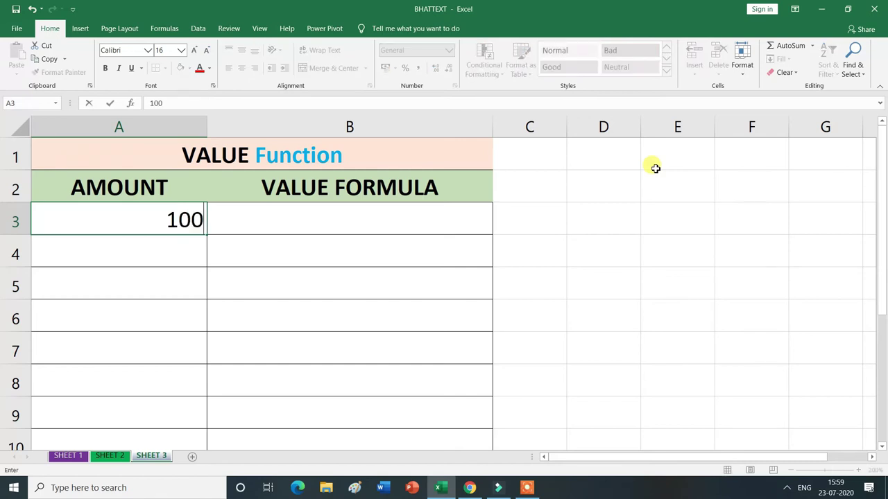
key(Return)
text(10)
key(Return)
text(100)
key(Return)
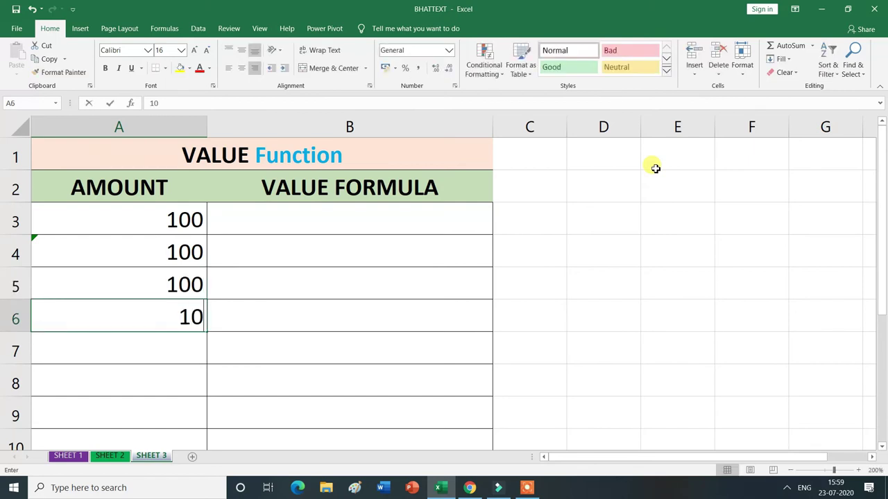
text(0)
key(Return)
text(100)
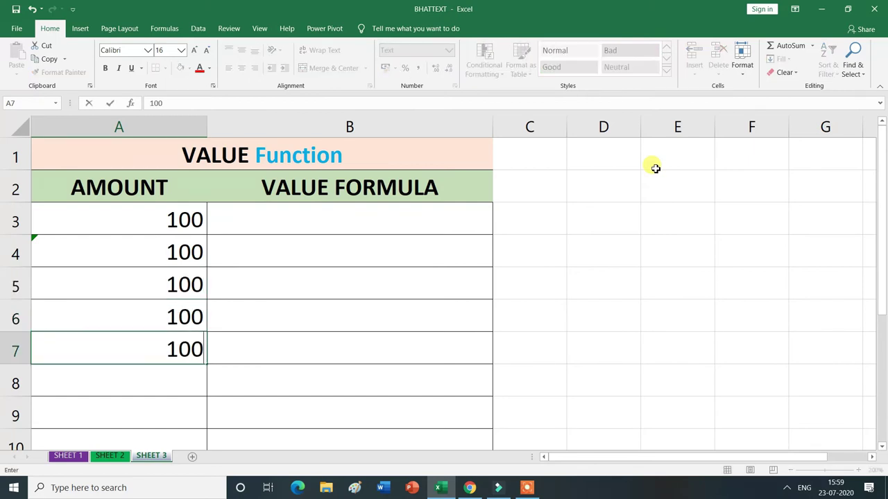
key(Return)
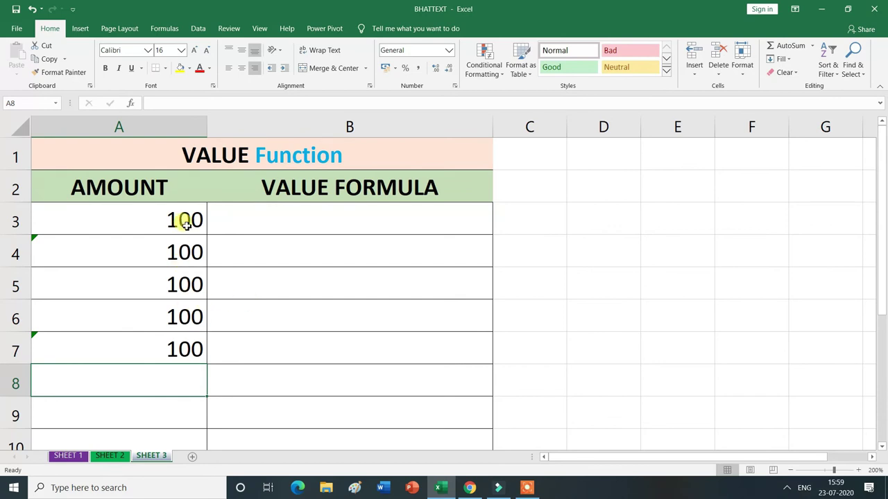
click(287, 380)
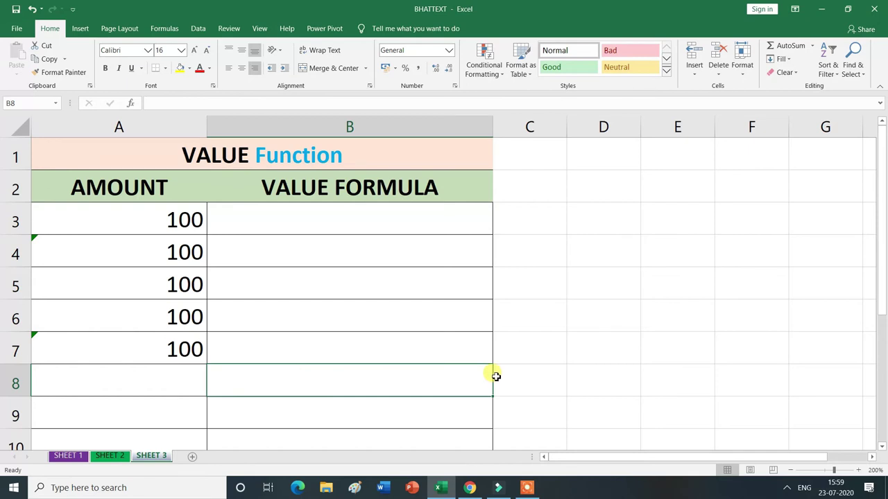
- Enter =SUM(A3:A7) in B8, which totals 300 from the numeric amounts
text(=SUM)
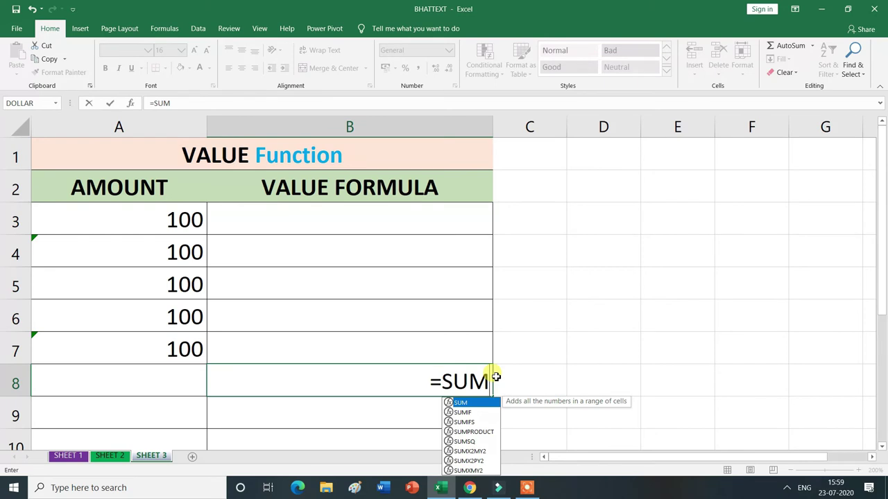
text(()
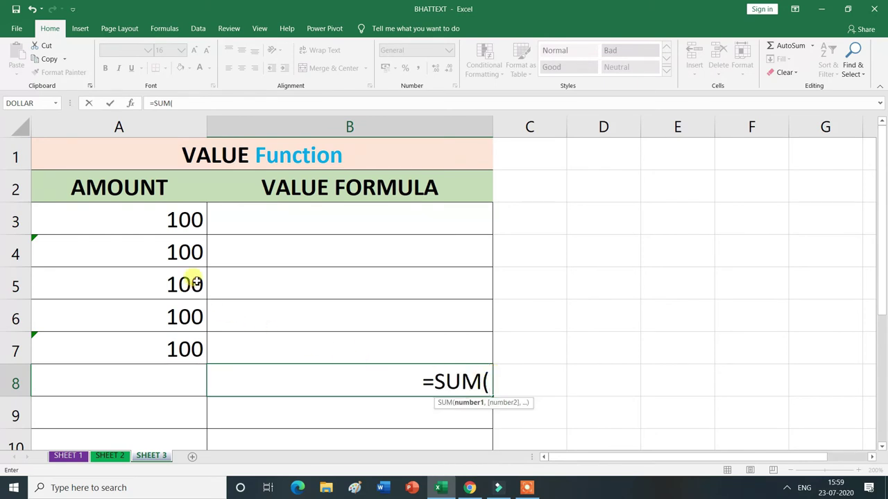
drag(164, 214, 200, 348)
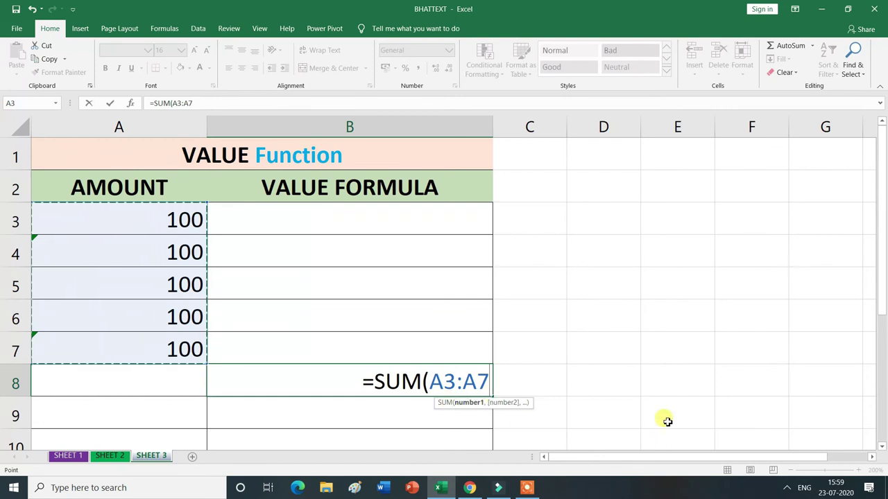
text())
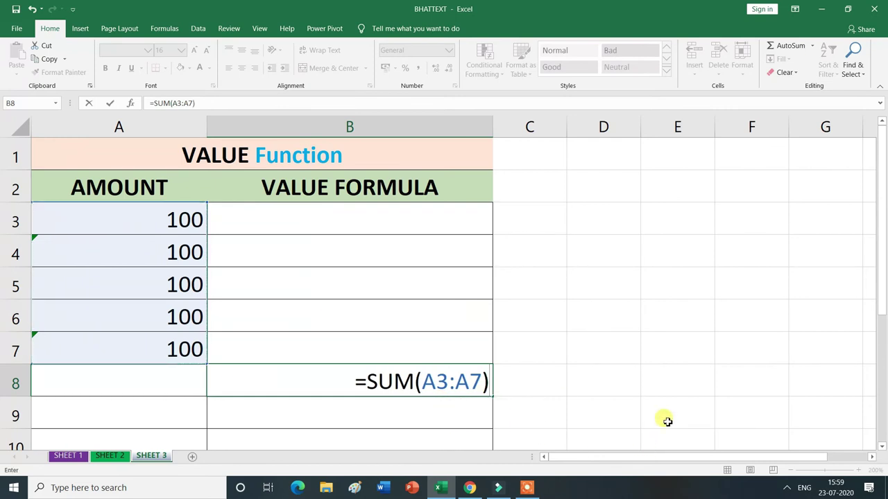
key(Return)
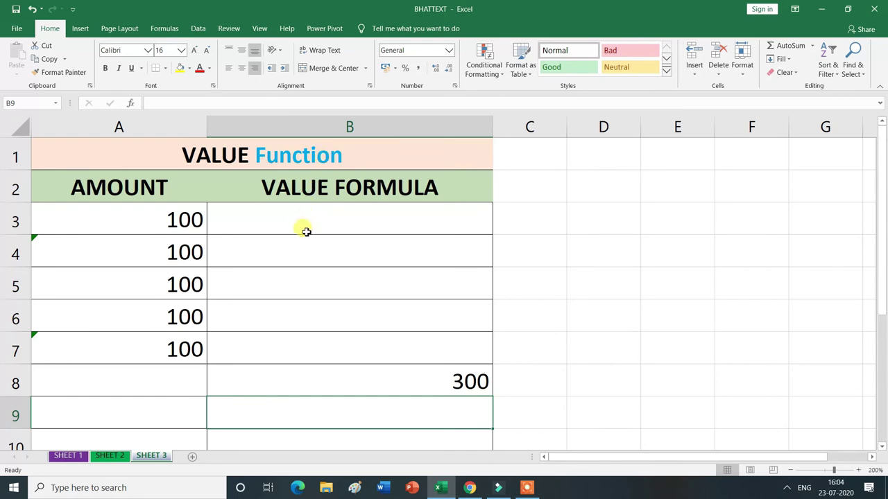
click(300, 220)
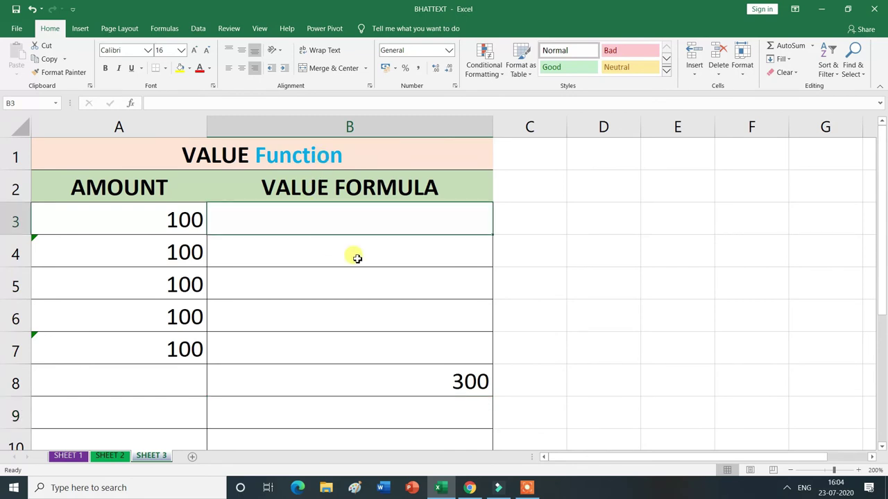
- Enter =VALUE(A3) in B3 so it displays 100
text(=)
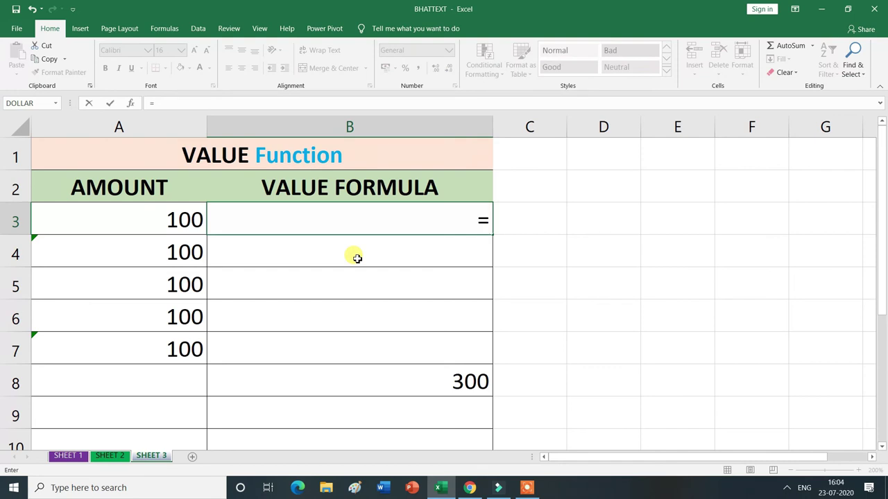
text(VAL)
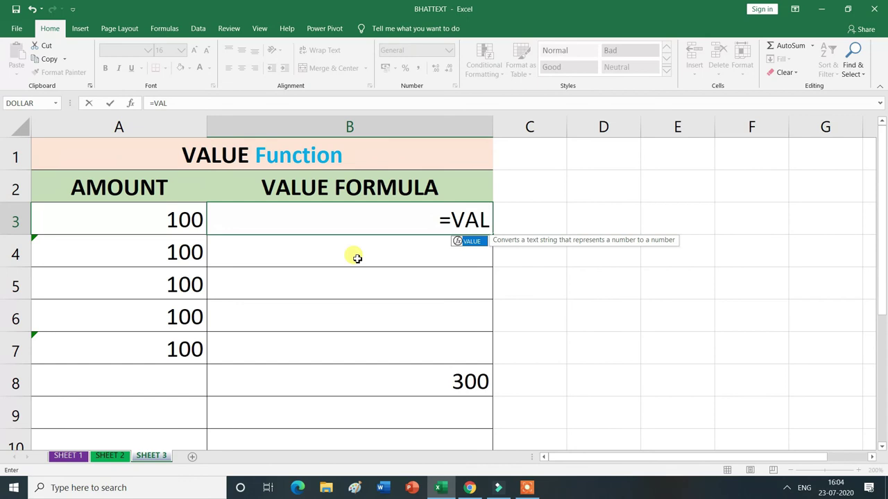
key(Tab)
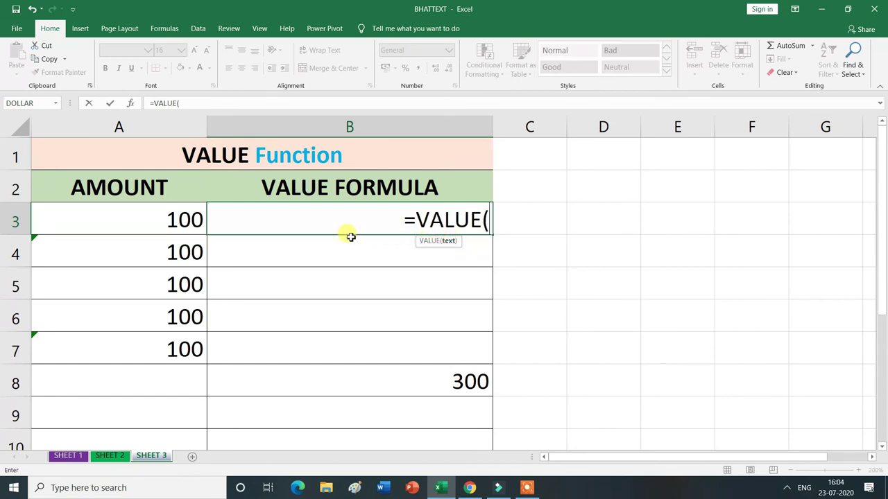
click(143, 219)
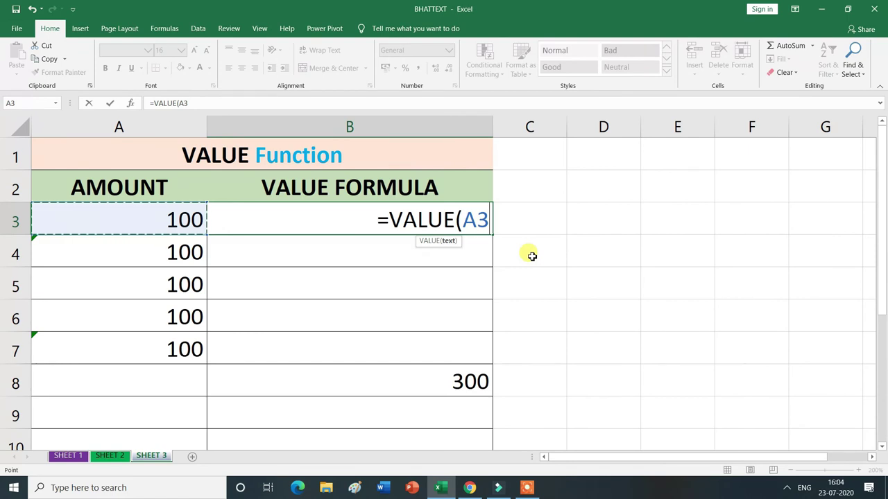
text())
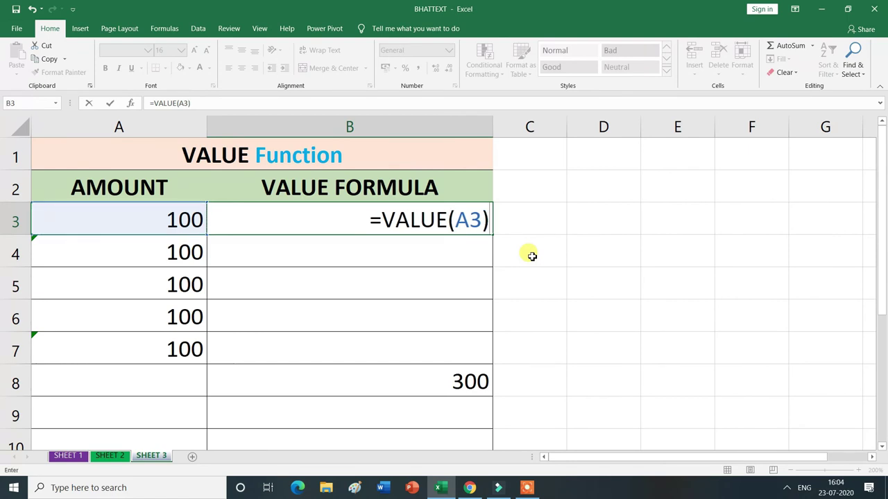
key(Return)
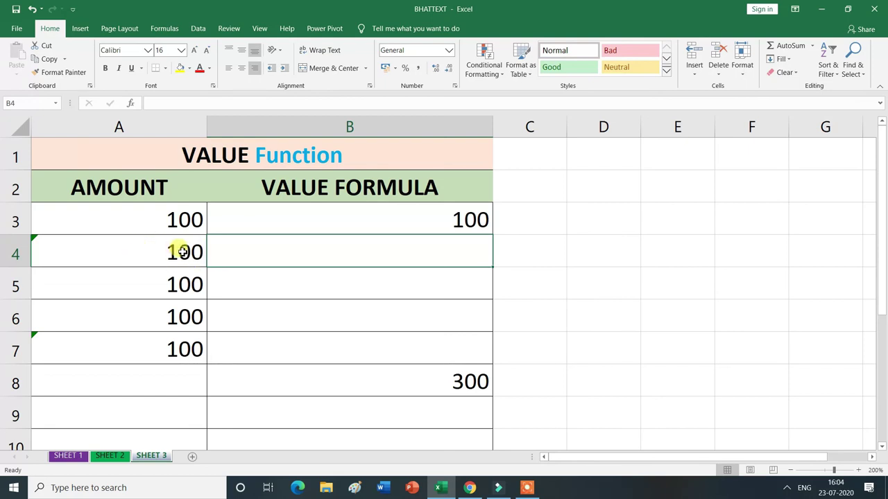
click(447, 222)
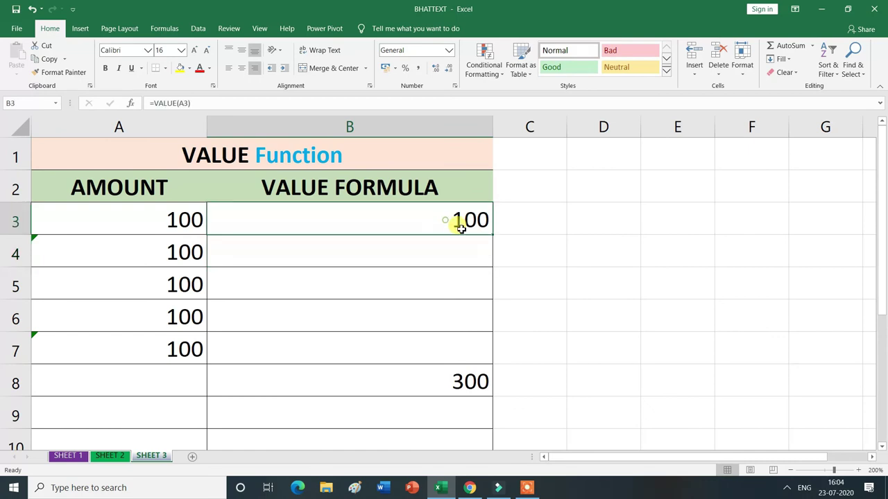
- Copy B3's VALUE formula down through B7, each showing 100, then select the B8 total
drag(491, 235, 483, 362)
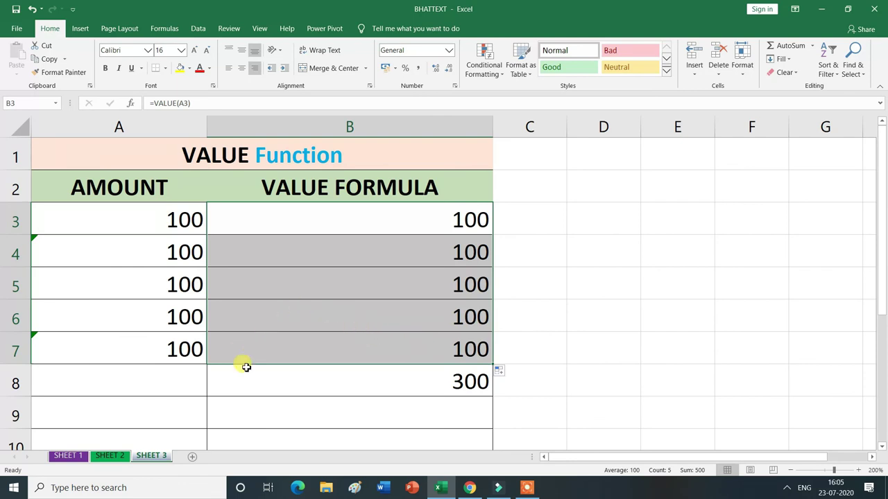
click(282, 385)
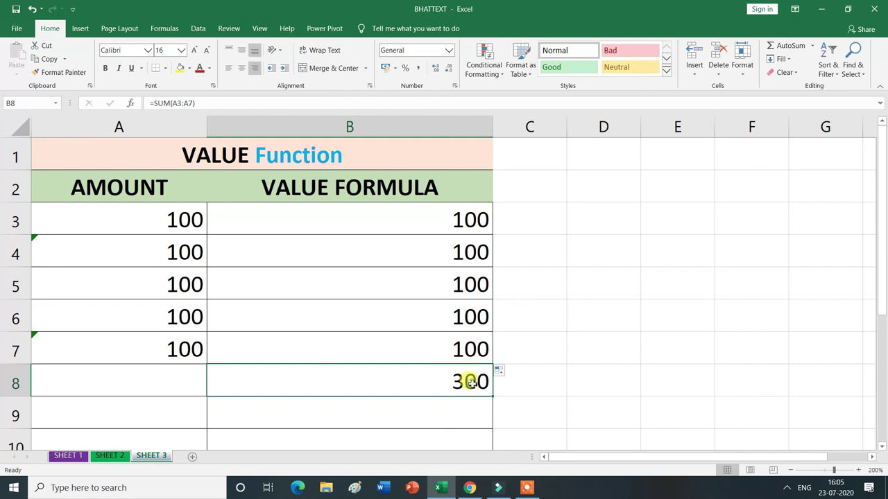
- Replace B8's old total with =SUM(B3:B7), which now shows 500
key(Delete)
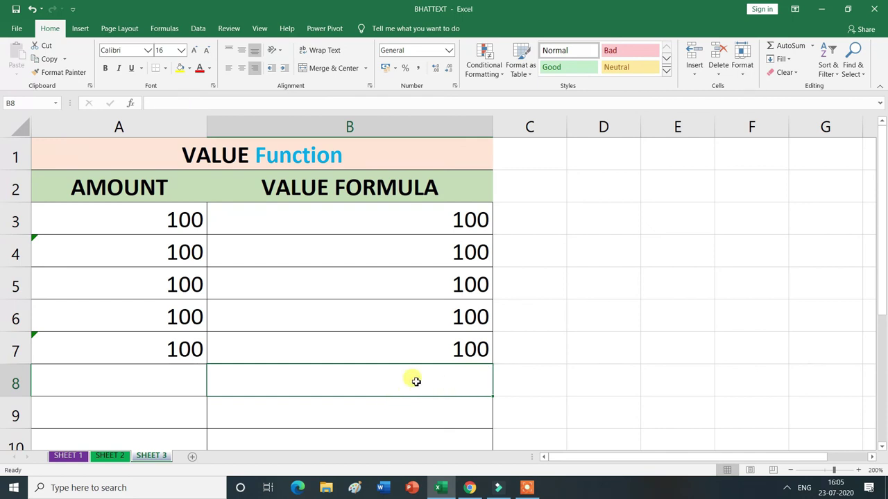
text(=)
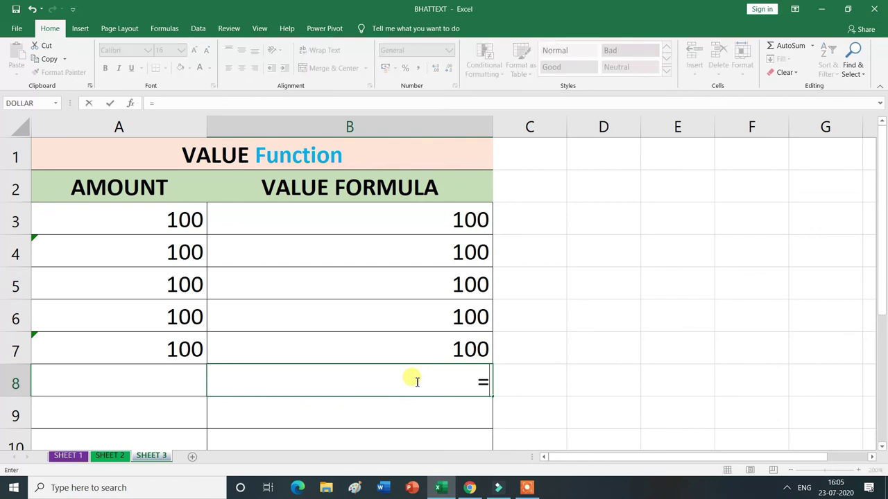
text(SUM)
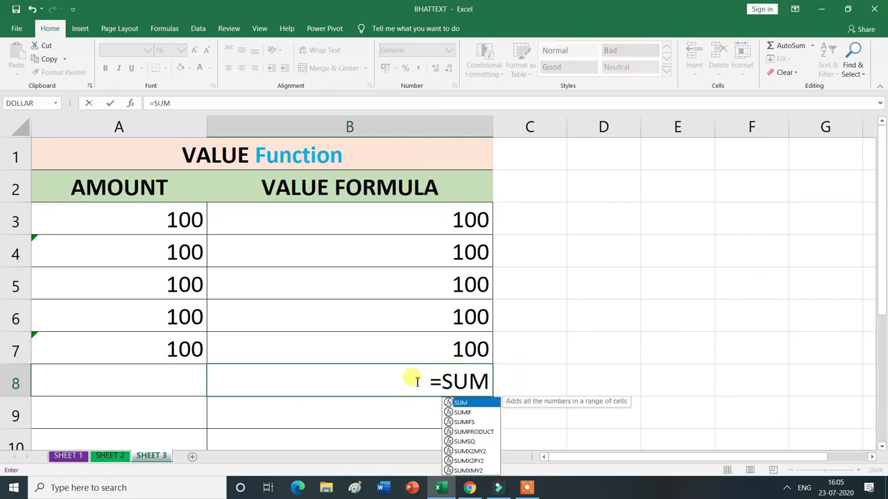
text(()
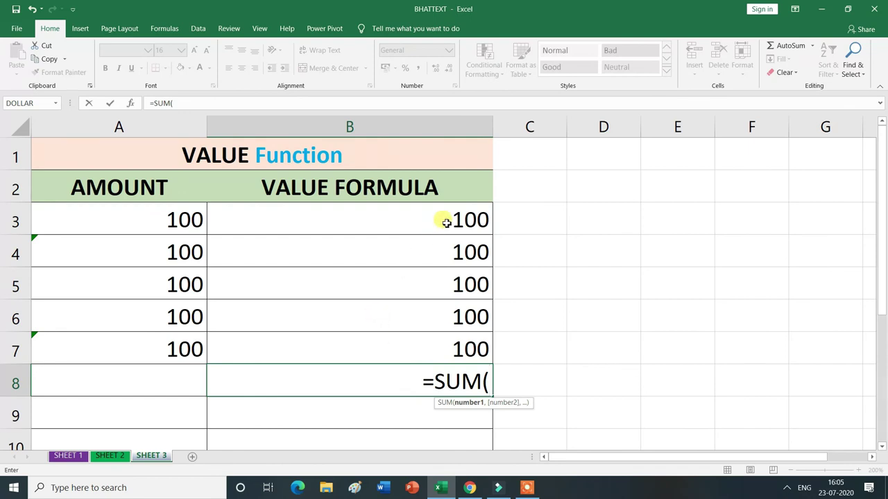
drag(447, 217, 462, 343)
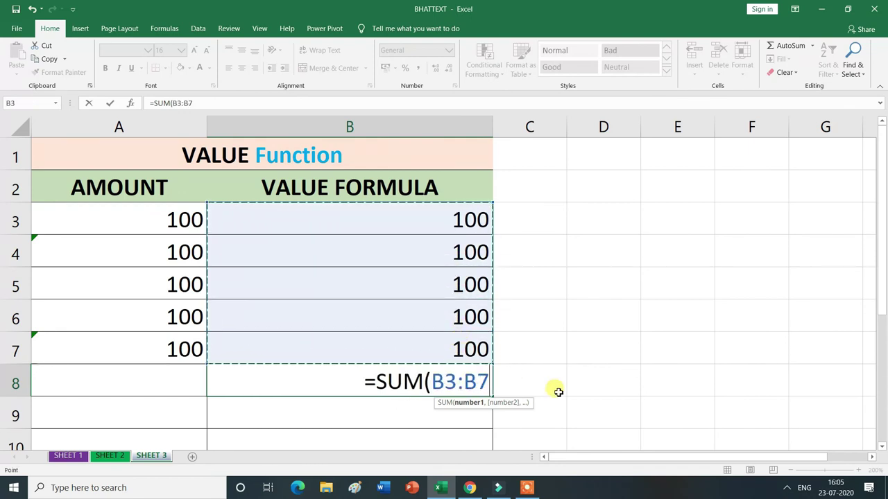
text())
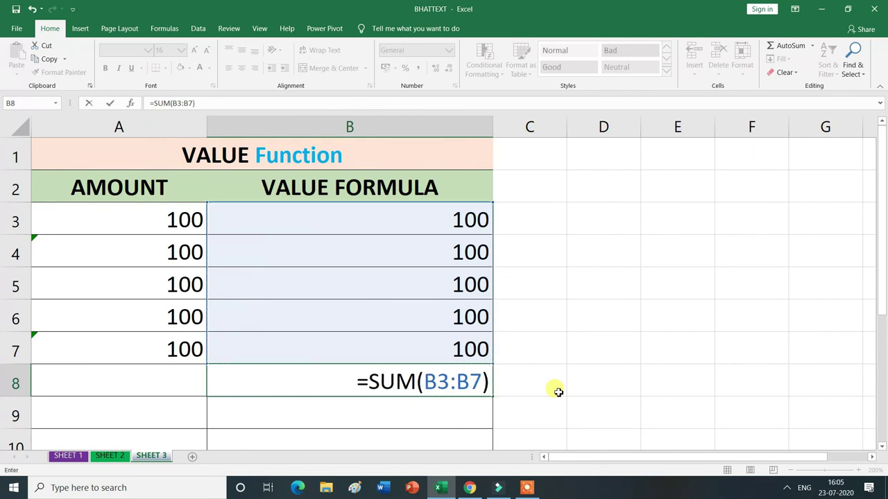
key(Return)
key(Right)
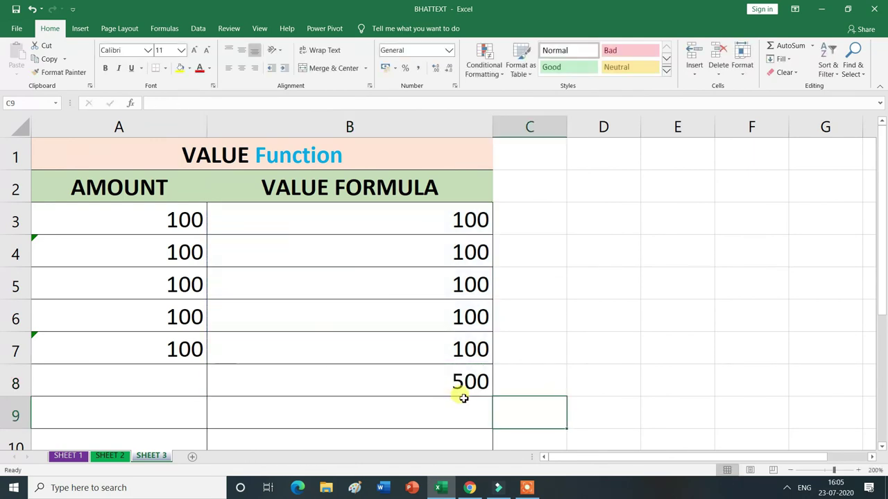